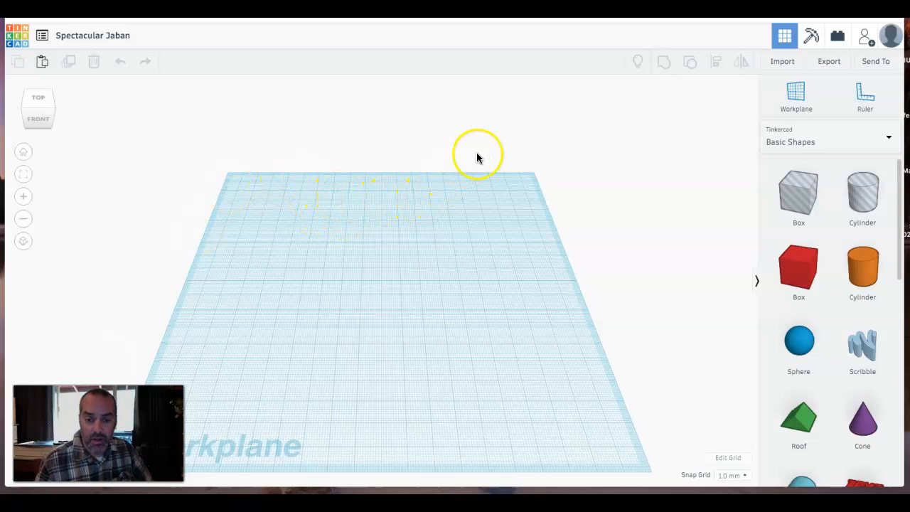
Switch to the Silhouette Garden site and open its Fantasy Silhouettes category
key(ctrl+Tab)
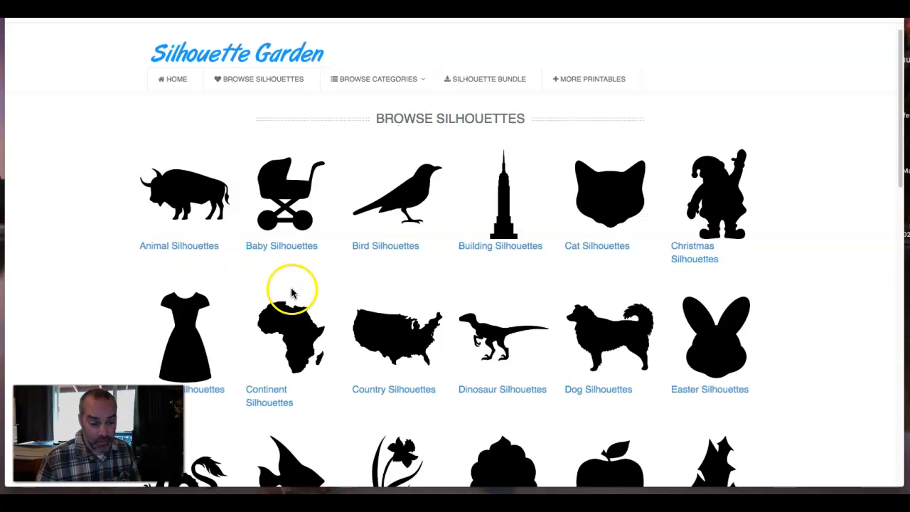
scroll(290, 291, down, 3)
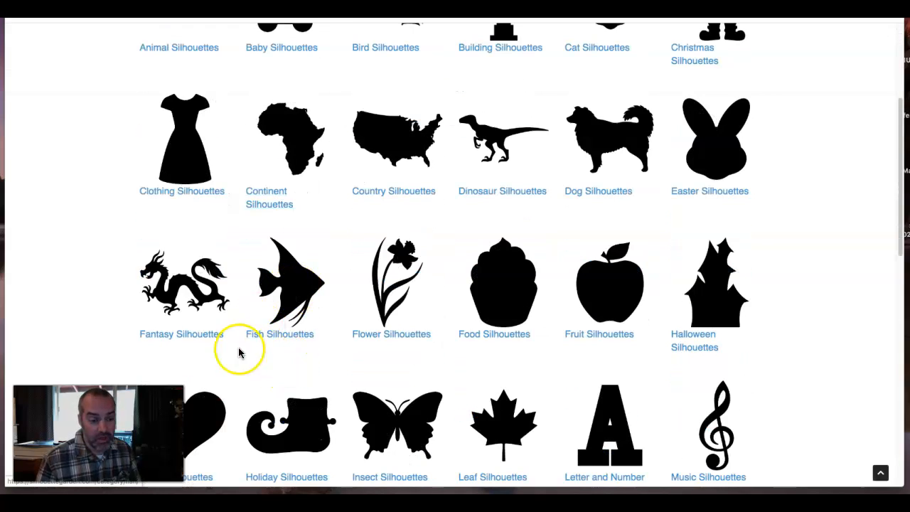
click(171, 335)
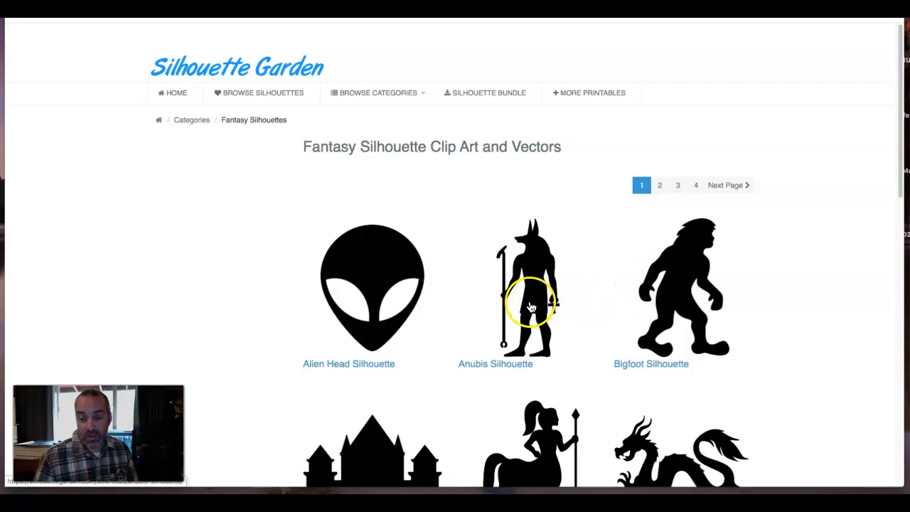
Look through the fantasy silhouettes on the first and second pages for a flying pig
scroll(526, 306, down, 2)
scroll(526, 305, down, 2)
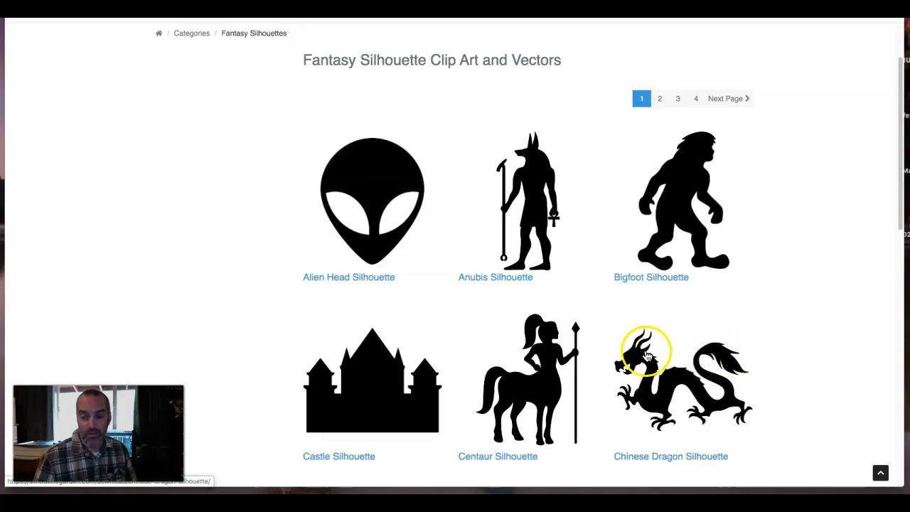
scroll(551, 361, down, 1)
scroll(549, 361, down, 5)
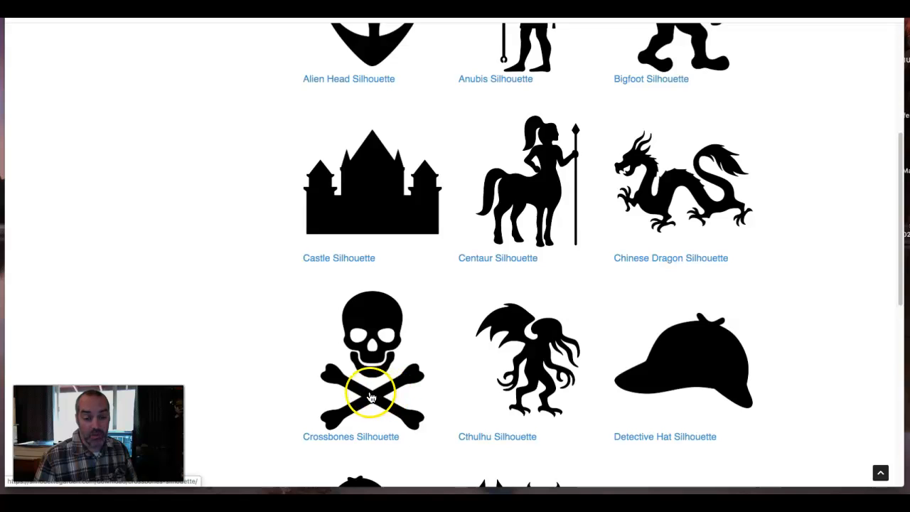
scroll(374, 381, down, 5)
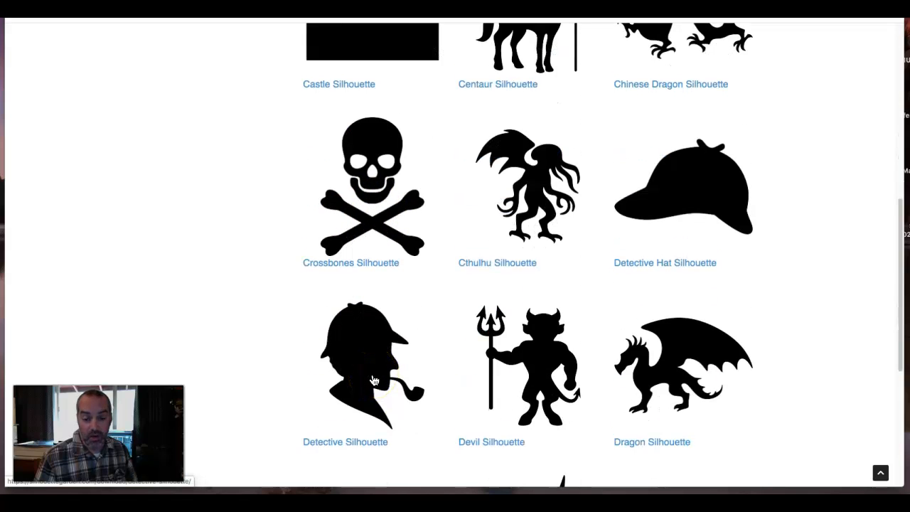
scroll(374, 381, down, 6)
scroll(374, 381, down, 2)
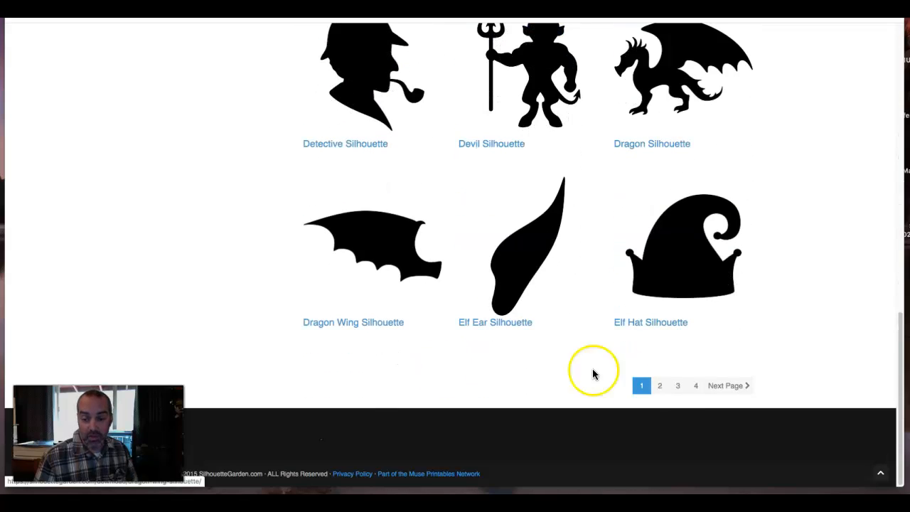
click(725, 388)
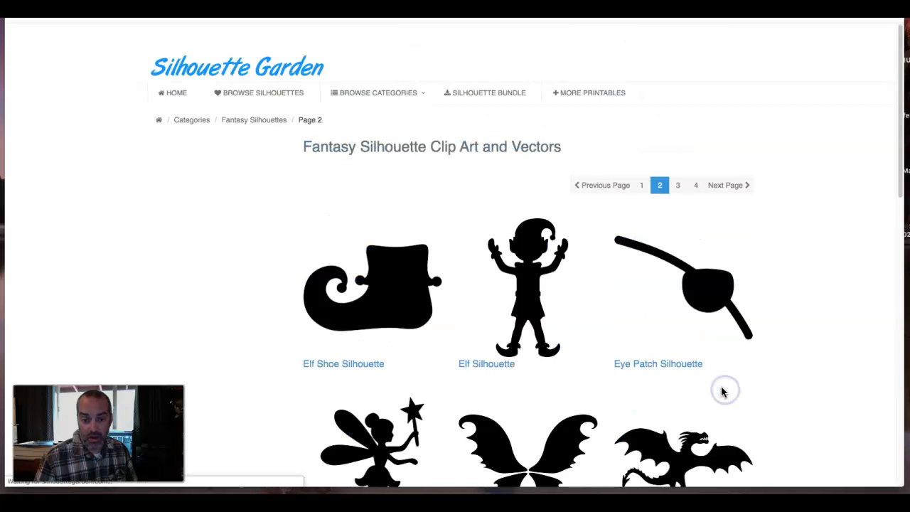
scroll(654, 377, down, 2)
scroll(652, 376, down, 12)
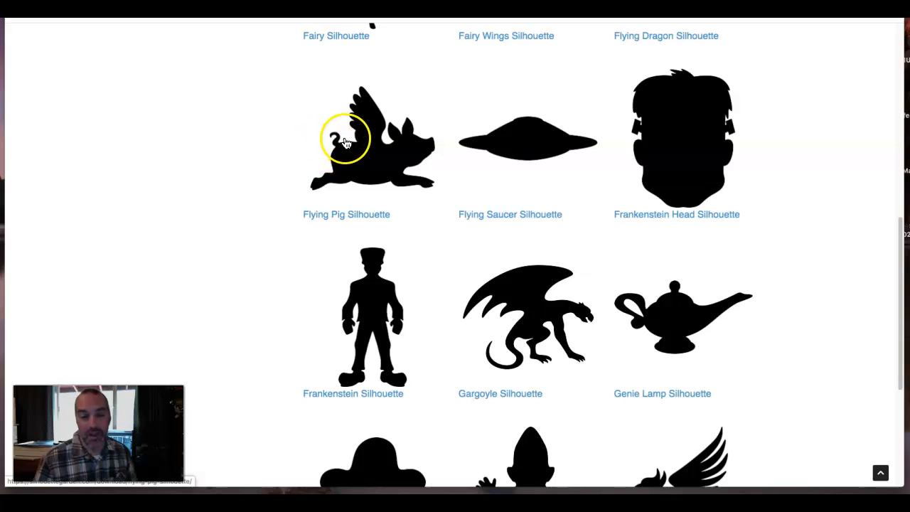
Save the Flying Pig Silhouette image to the Desktop as a PNG named flying-pig
click(369, 168)
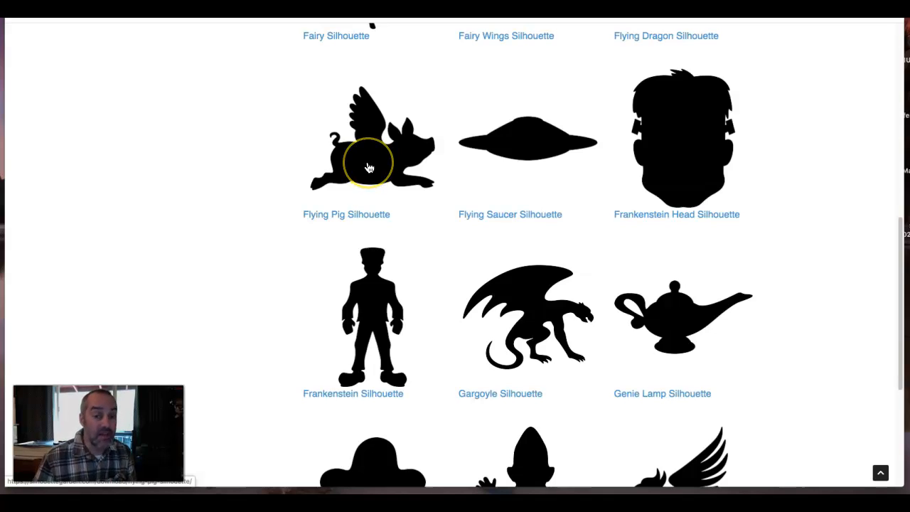
right_click(368, 167)
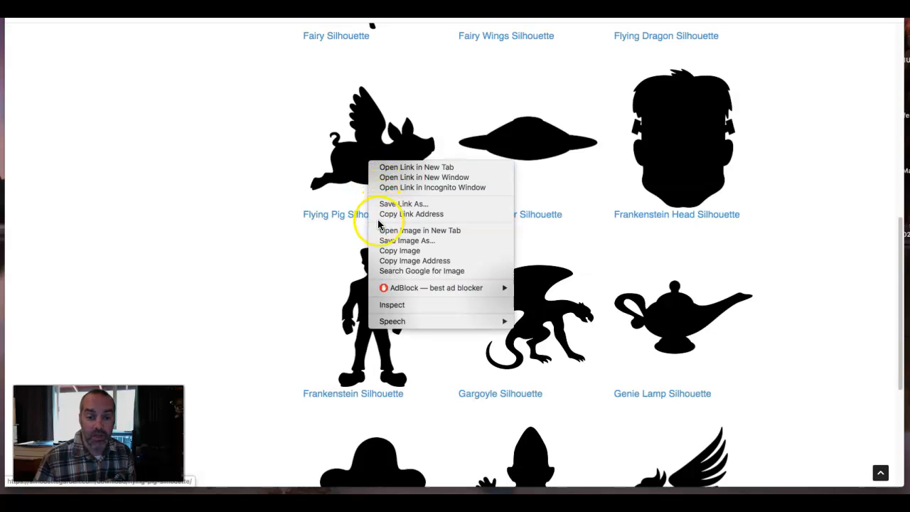
click(389, 245)
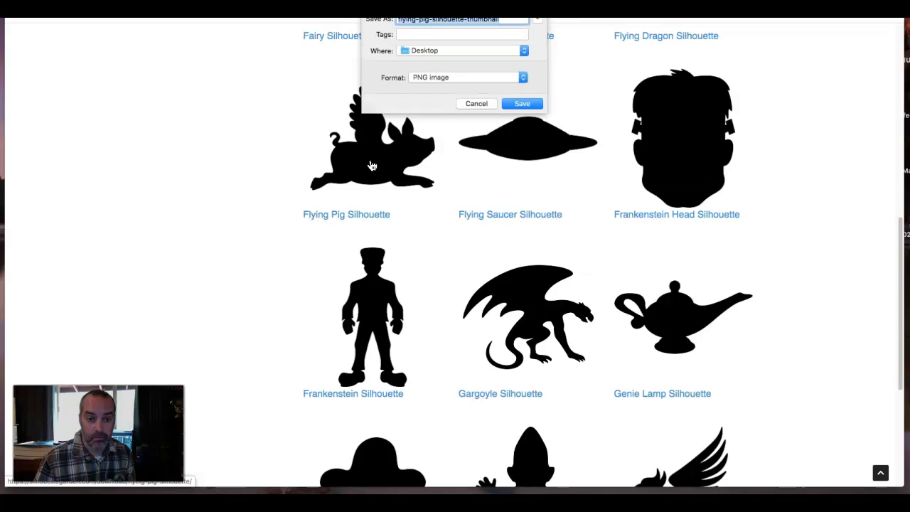
click(507, 21)
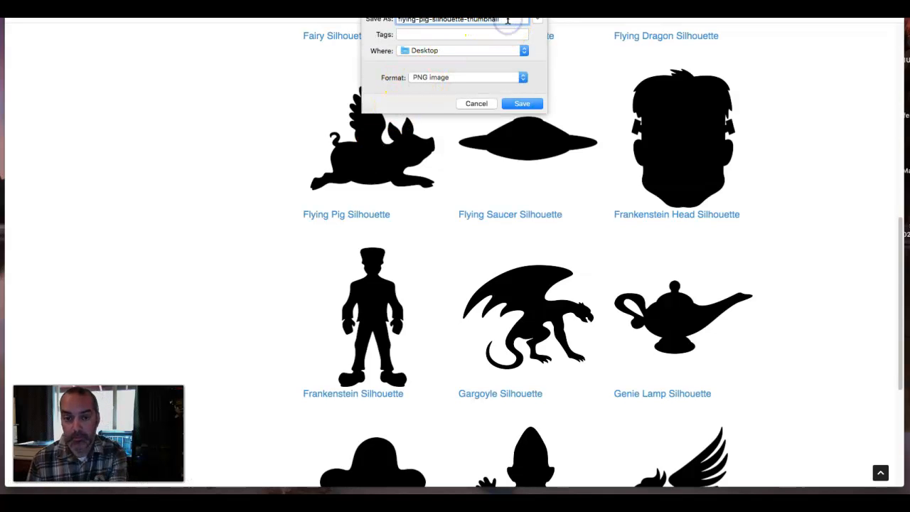
key(BackSpace)
key(BackSpace)
key(BackSpace)
key(BackSpace)
key(BackSpace)
key(BackSpace)
key(BackSpace)
key(BackSpace)
key(BackSpace)
key(BackSpace)
key(BackSpace)
key(BackSpace)
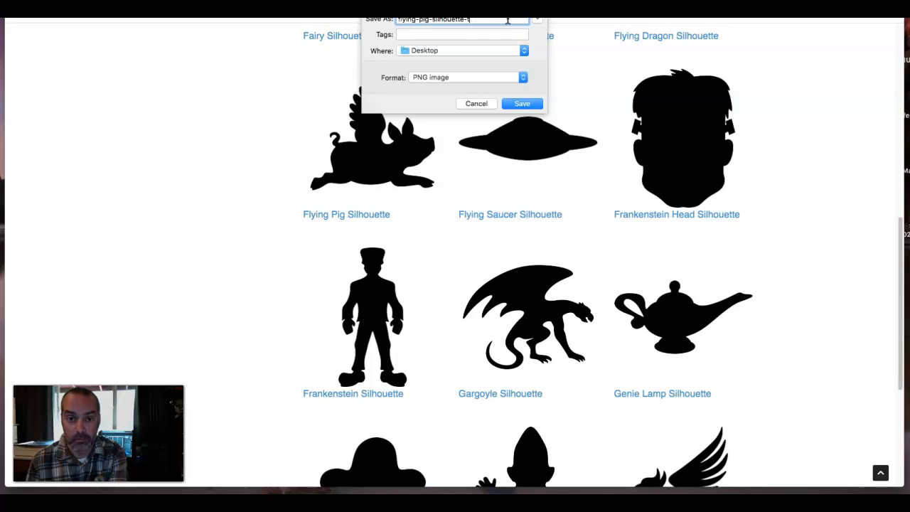
key(BackSpace)
key(BackSpace)
key(BackSpace)
key(BackSpace)
key(BackSpace)
key(BackSpace)
key(BackSpace)
key(BackSpace)
key(BackSpace)
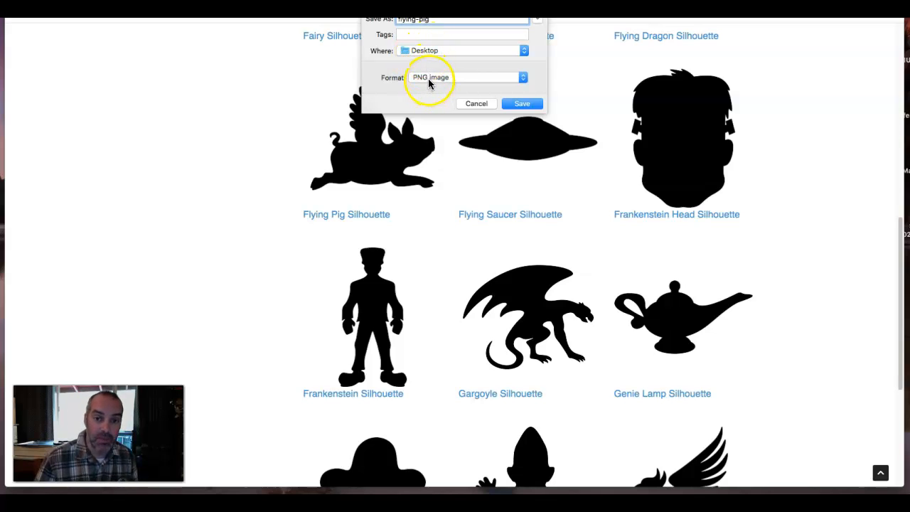
click(518, 104)
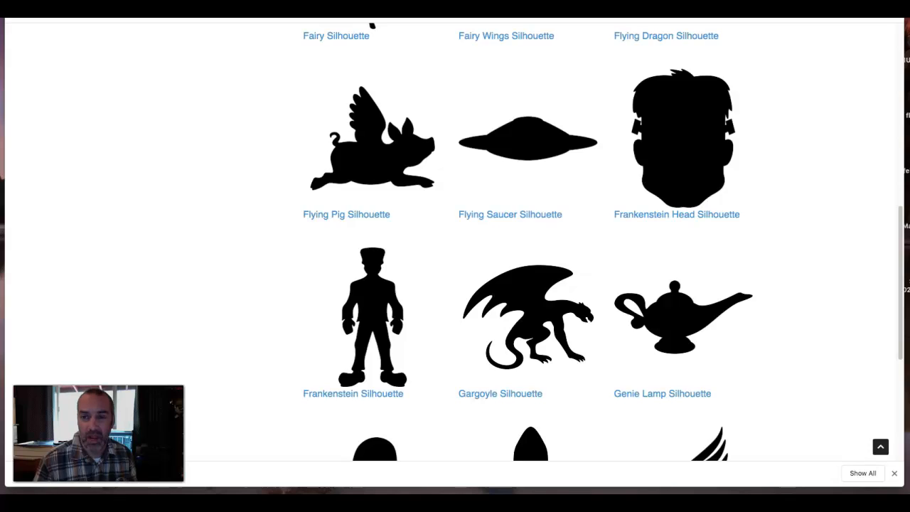
Switch to Convertio, convert flying-pig.png to SVG and download the converted file
key(ctrl+Tab)
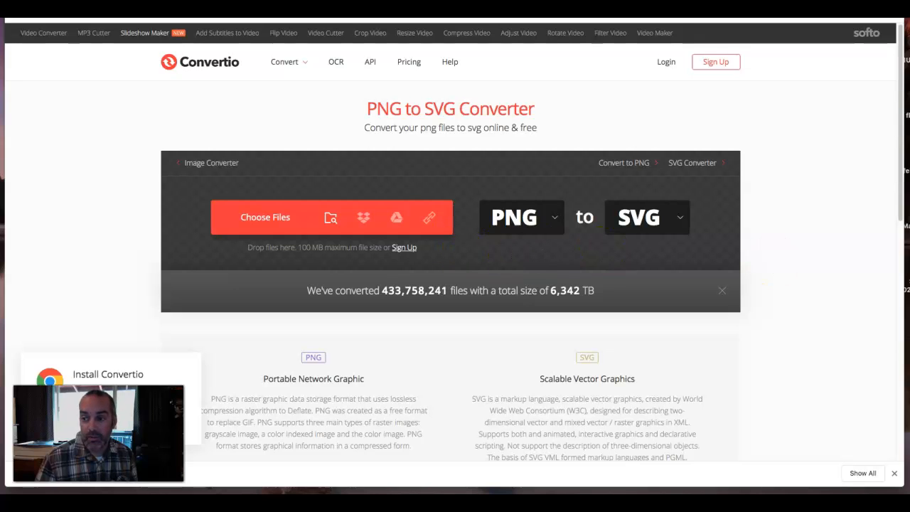
drag(909, 94, 355, 219)
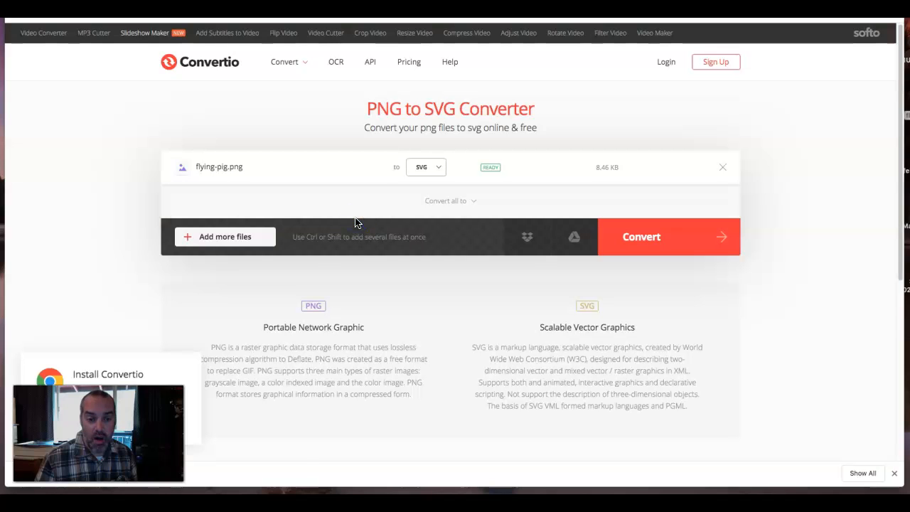
click(645, 237)
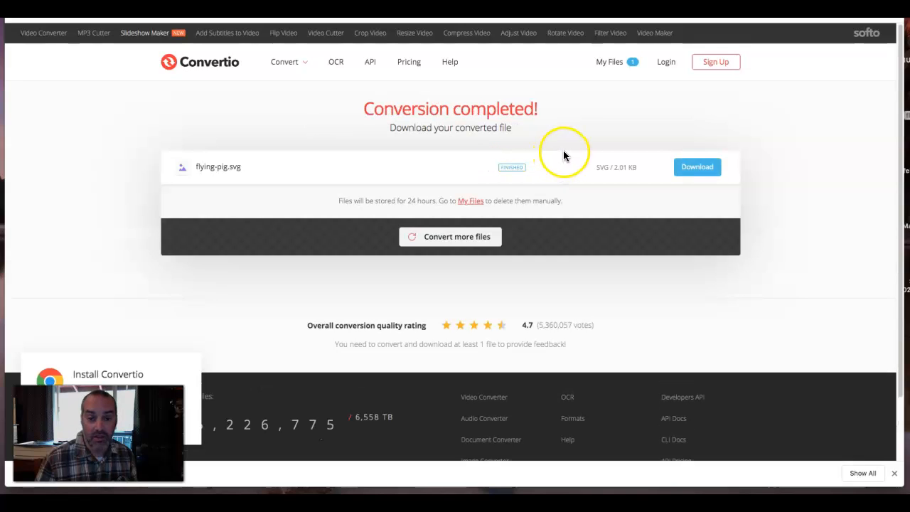
click(706, 171)
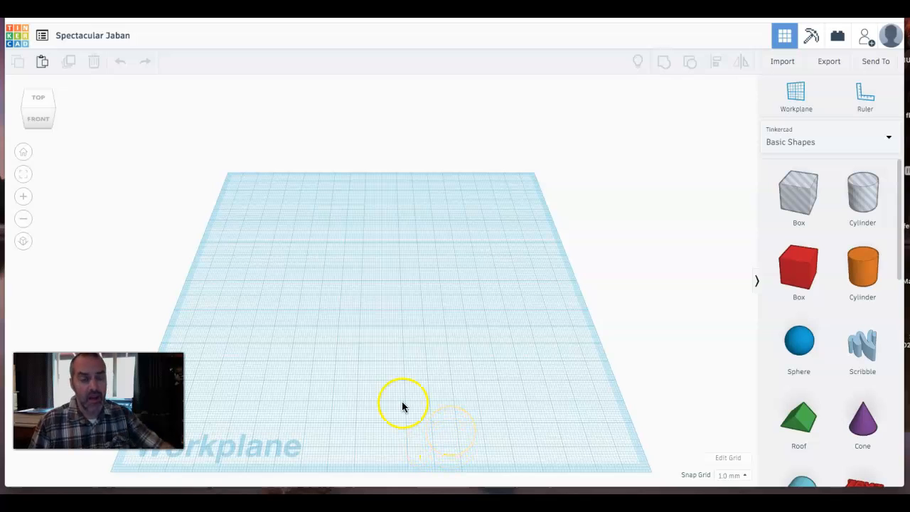
Switch to Tinkercad and rename the design as 3D Print for Casting
click(104, 39)
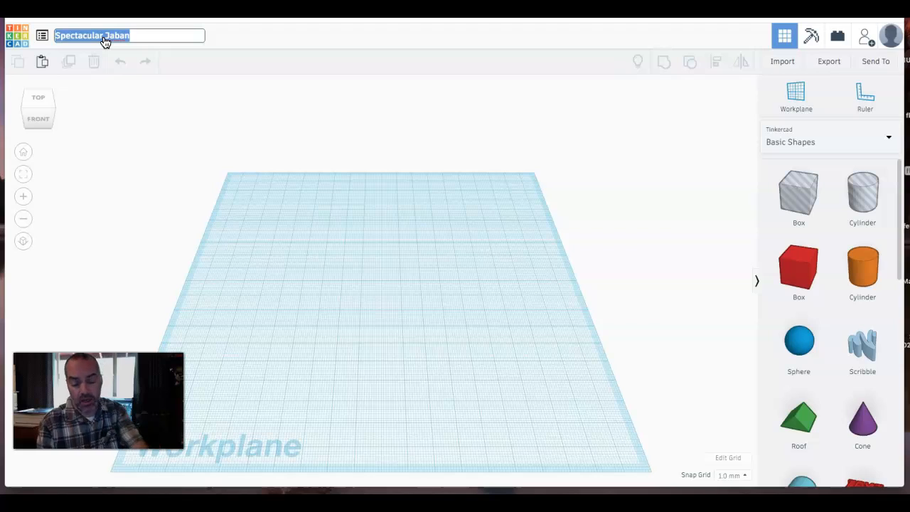
text(3D Print for Casting)
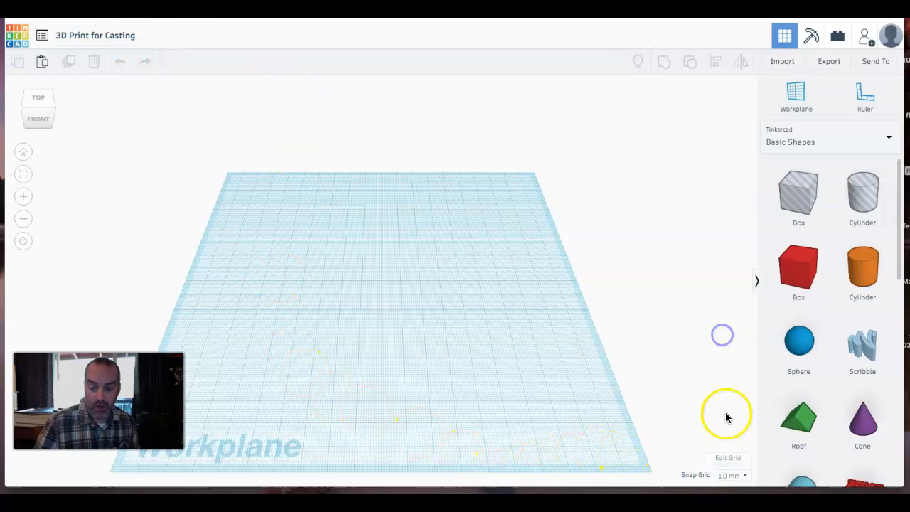
Set the workplane grid to inches with the Dremel 3D40/3D45 preset
click(726, 459)
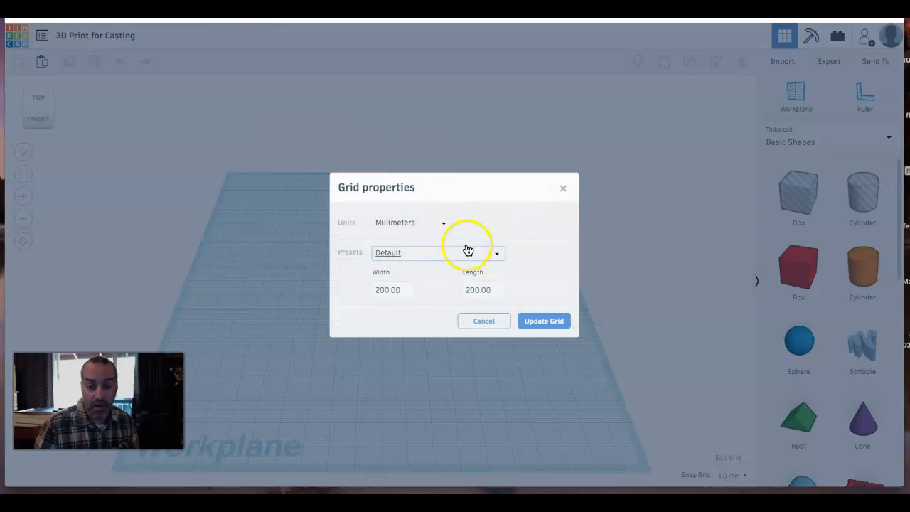
click(430, 222)
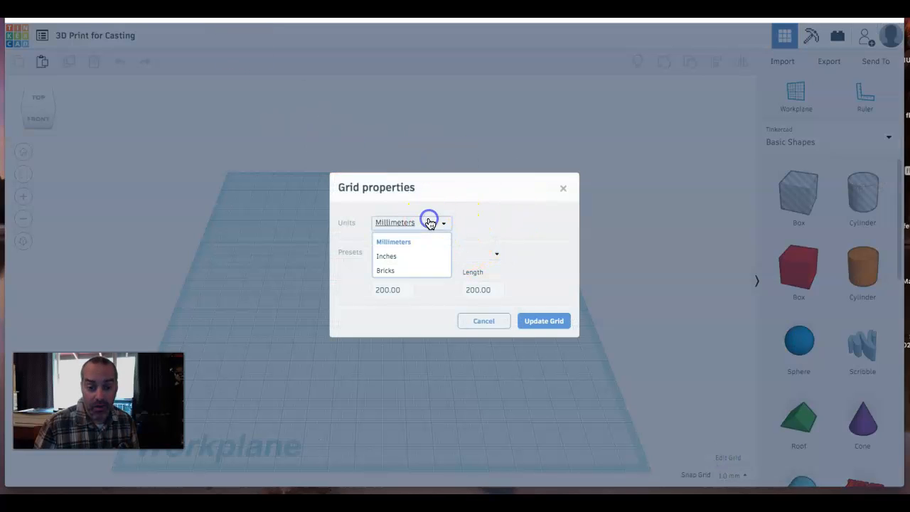
click(415, 261)
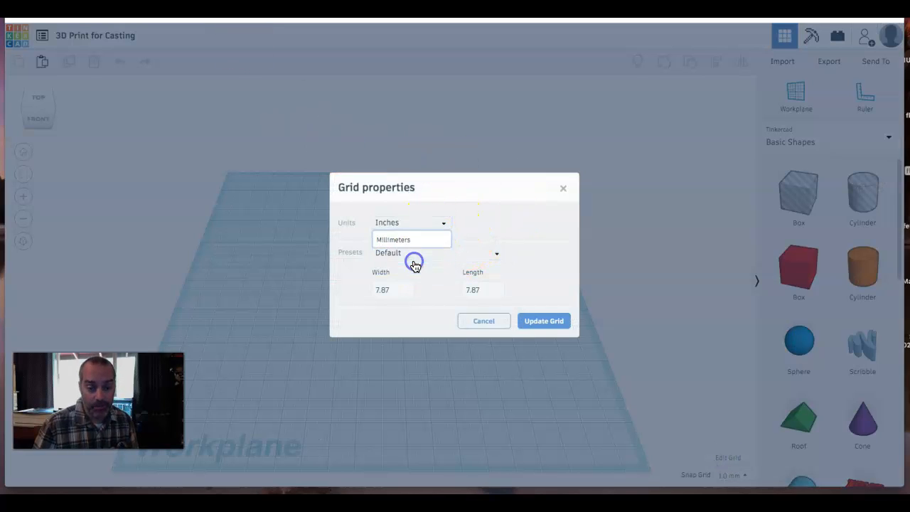
click(486, 260)
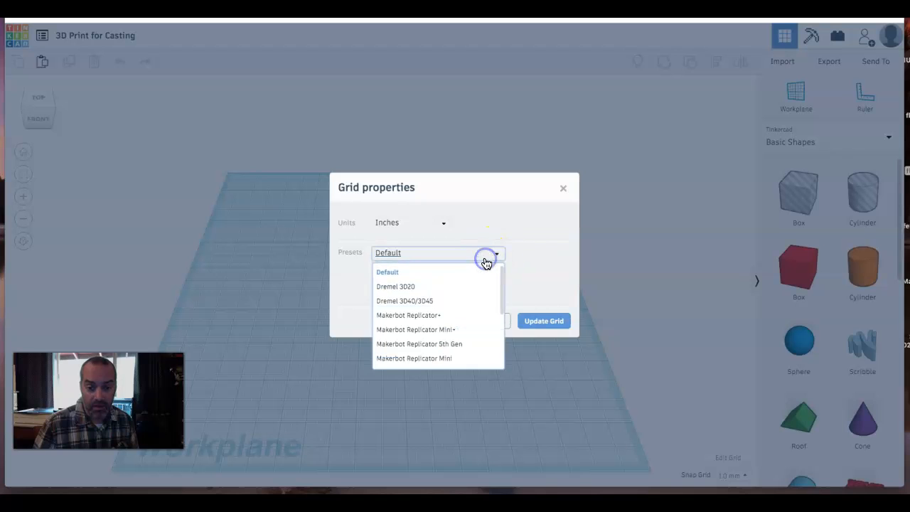
click(459, 304)
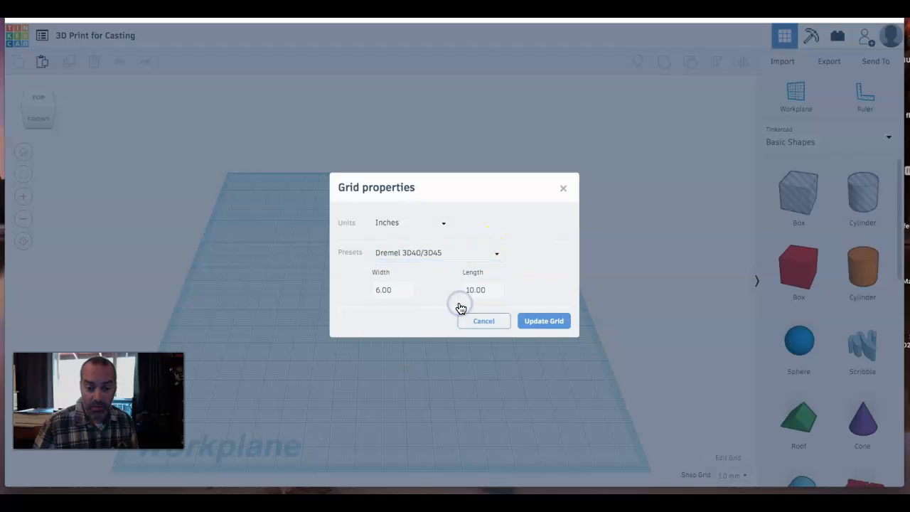
click(539, 324)
middle_drag(371, 316, 373, 271)
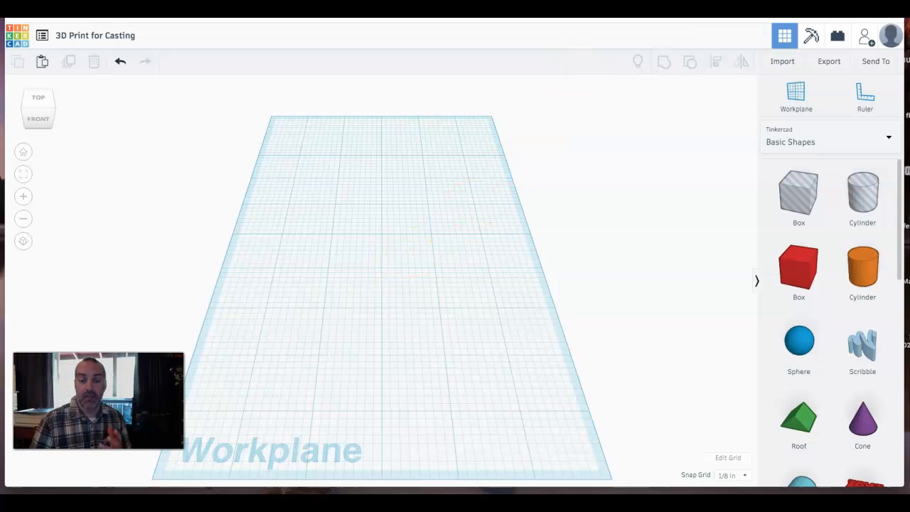
Import flying-pig.svg onto the workplane, centred on the artboard at scale 100
click(785, 64)
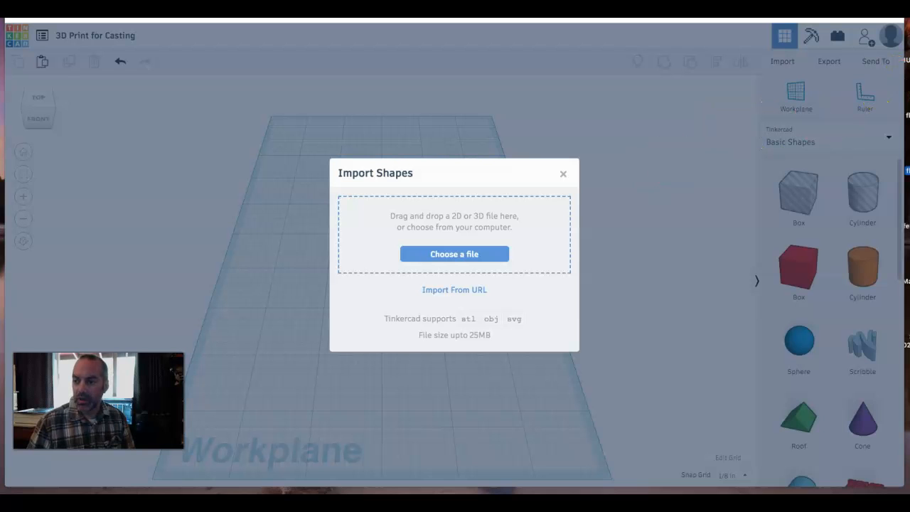
drag(903, 157, 461, 253)
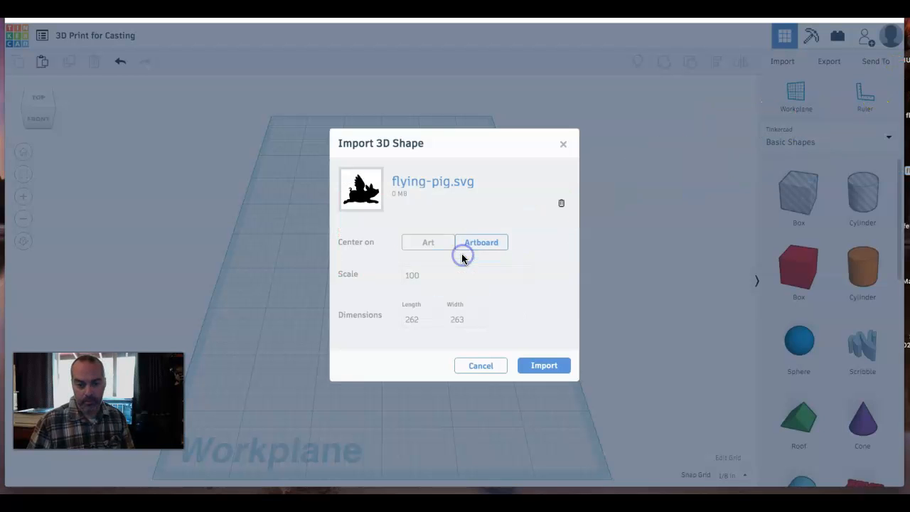
click(538, 367)
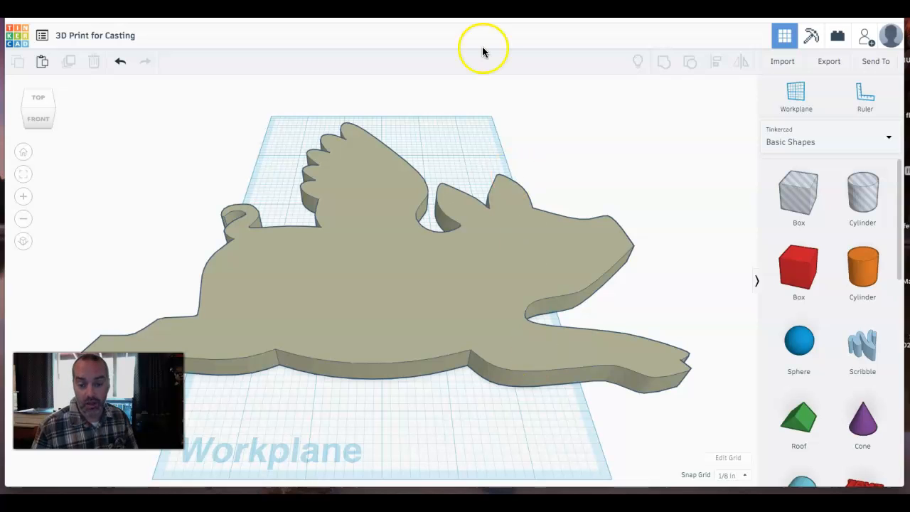
Rotate the imported flying pig a quarter turn counter-clockwise so its body runs along the length of the workplane
click(401, 293)
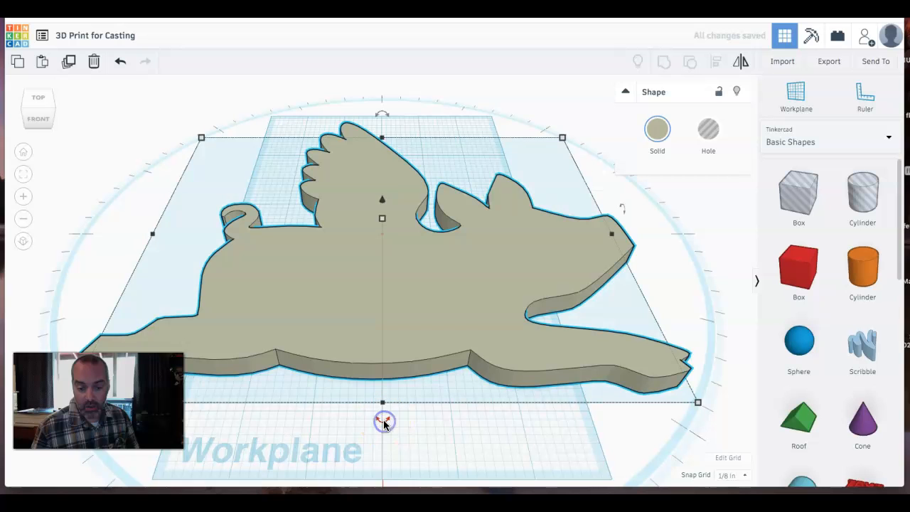
drag(386, 423, 634, 248)
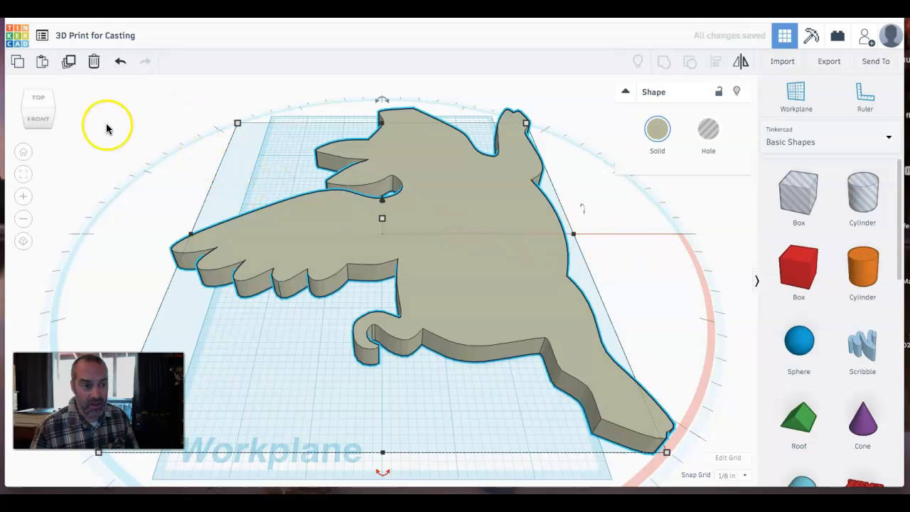
click(39, 102)
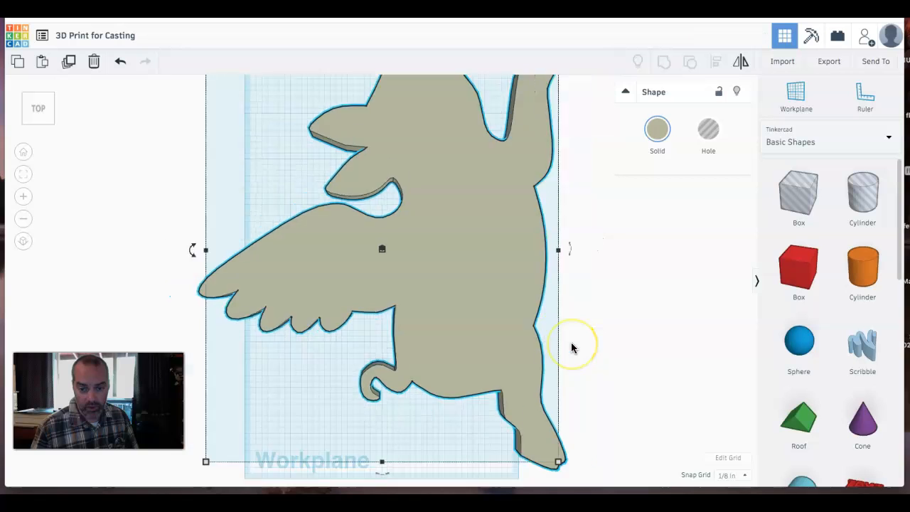
scroll(571, 345, down, 10)
scroll(571, 345, up, 2)
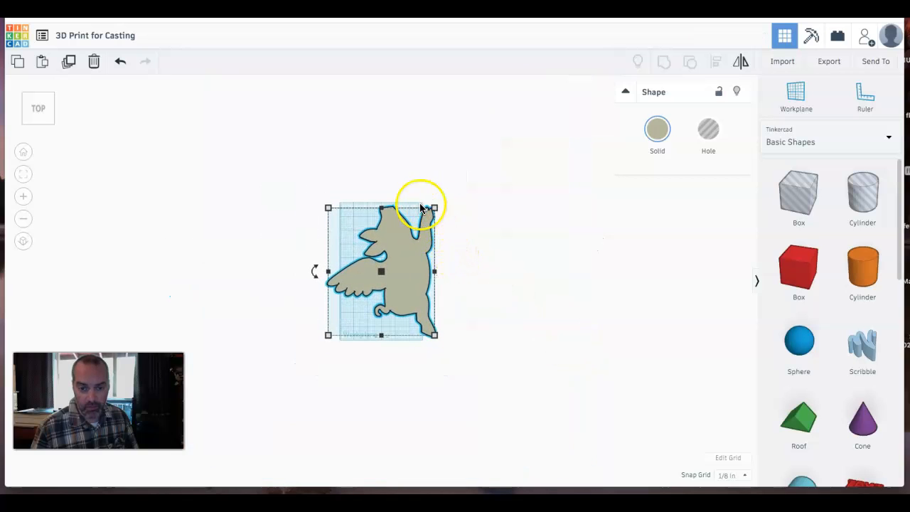
Scale the flying pig down proportionally to about 4.897 by 5 7/8 inches and centre it within the workplane
drag(433, 207, 390, 277)
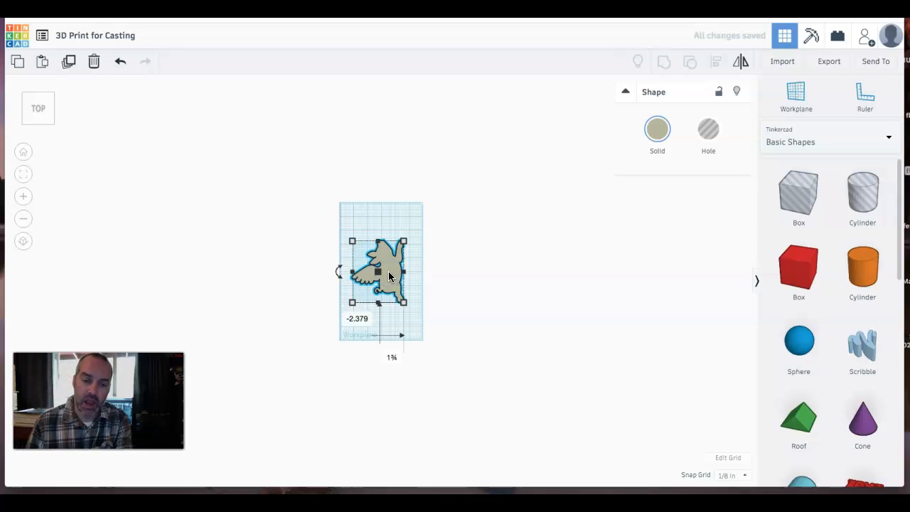
click(413, 241)
drag(406, 245, 406, 246)
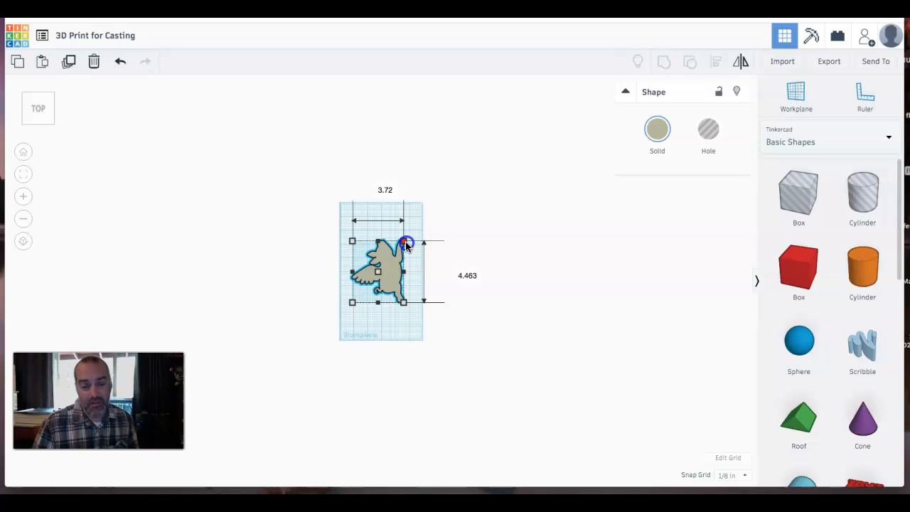
drag(406, 243, 433, 207)
drag(411, 263, 399, 281)
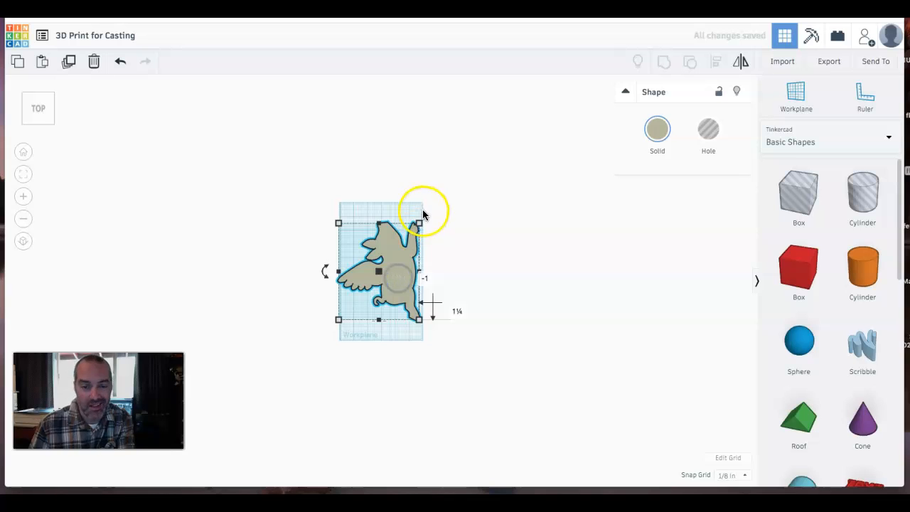
drag(420, 225, 403, 239)
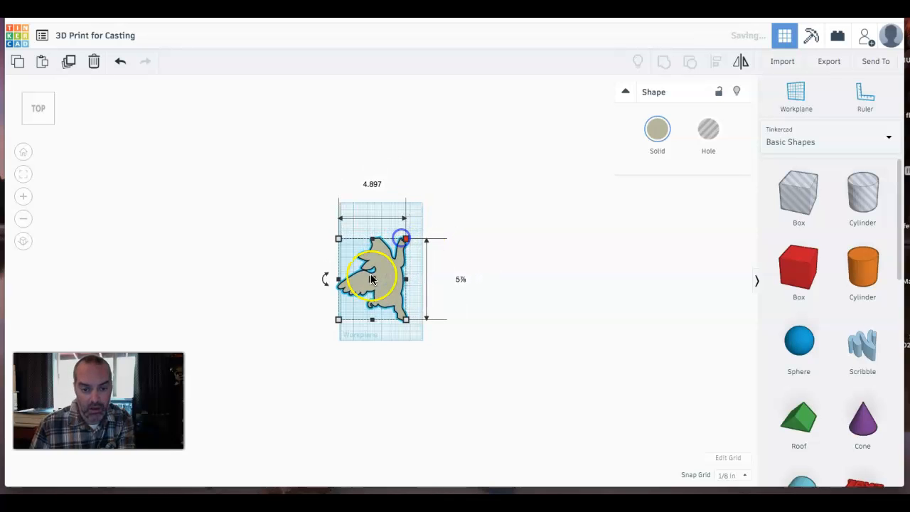
drag(391, 297, 398, 287)
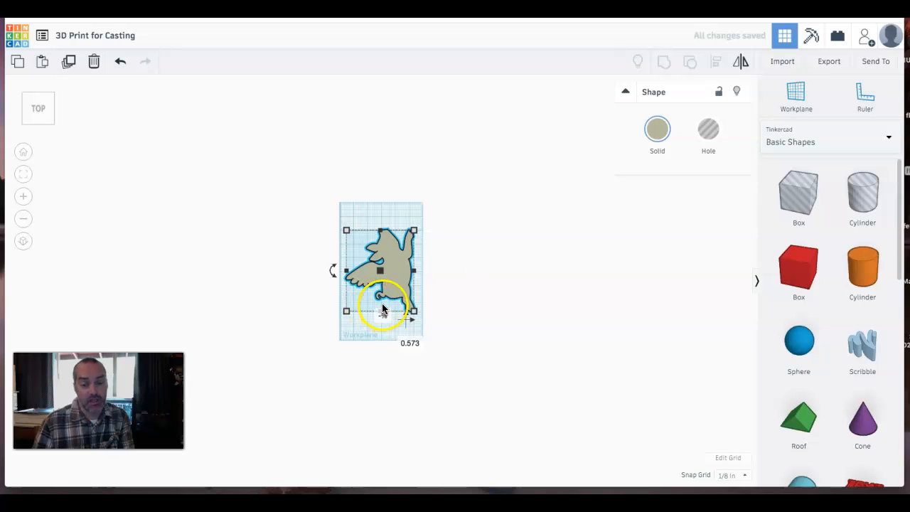
Raise the flying pig's thickness to 1/2 inch and deselect it
right_drag(372, 319, 337, 235)
scroll(390, 278, down, 2)
scroll(389, 278, up, 10)
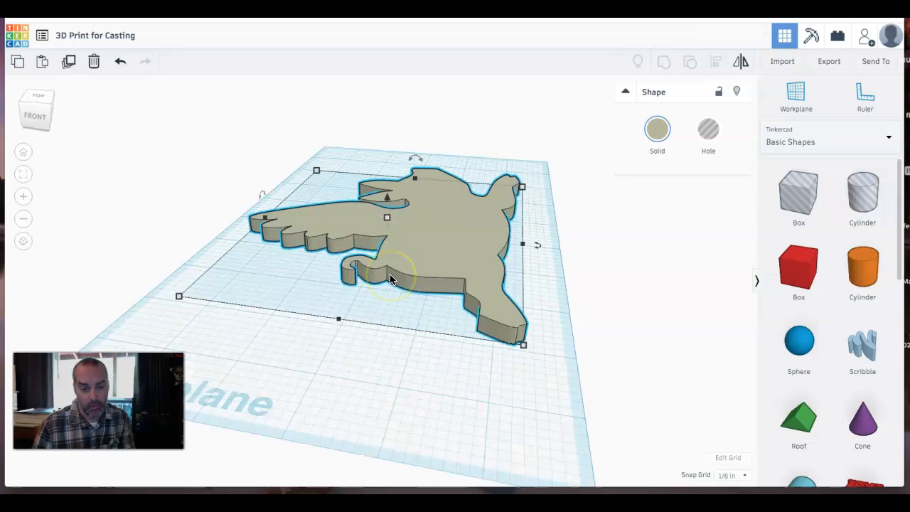
scroll(390, 278, up, 4)
scroll(389, 279, down, 2)
click(390, 181)
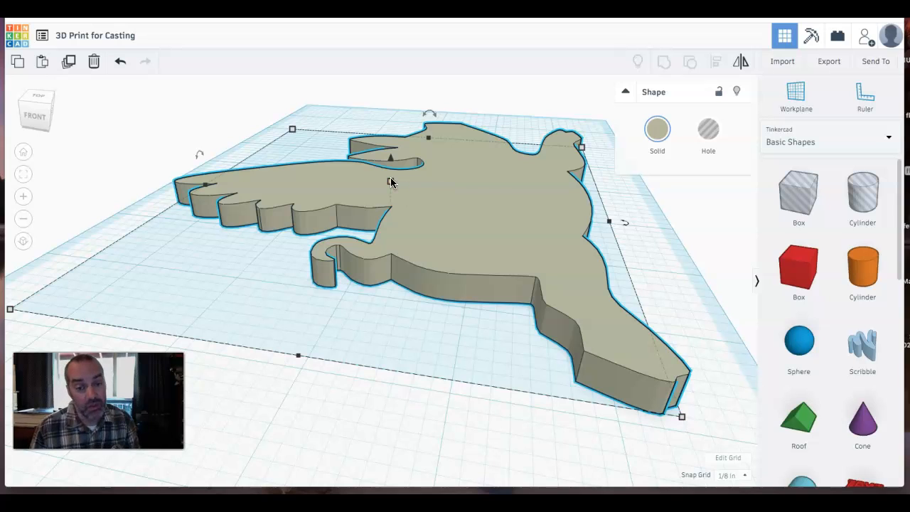
click(391, 182)
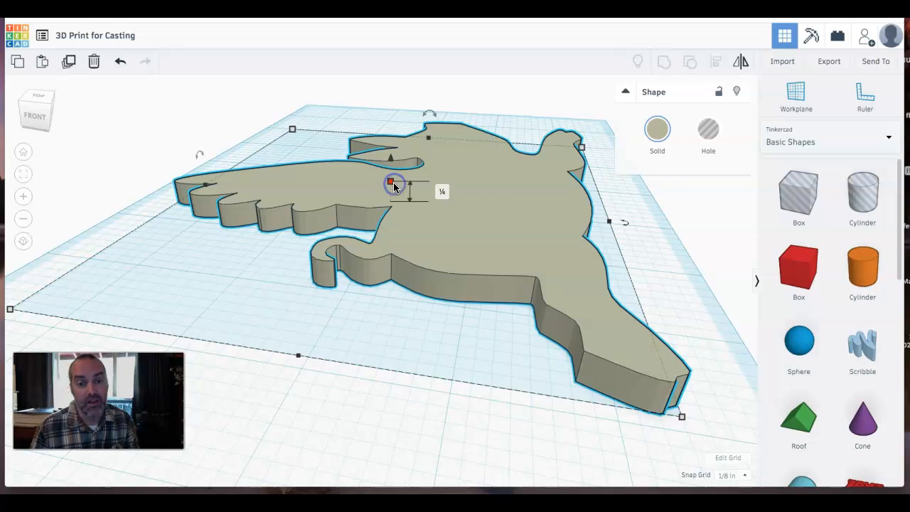
click(393, 183)
drag(393, 186, 401, 160)
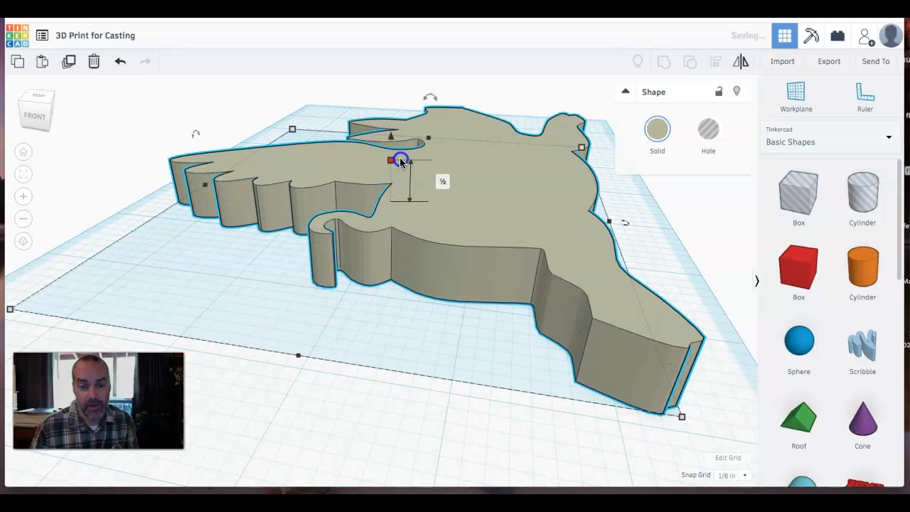
click(448, 312)
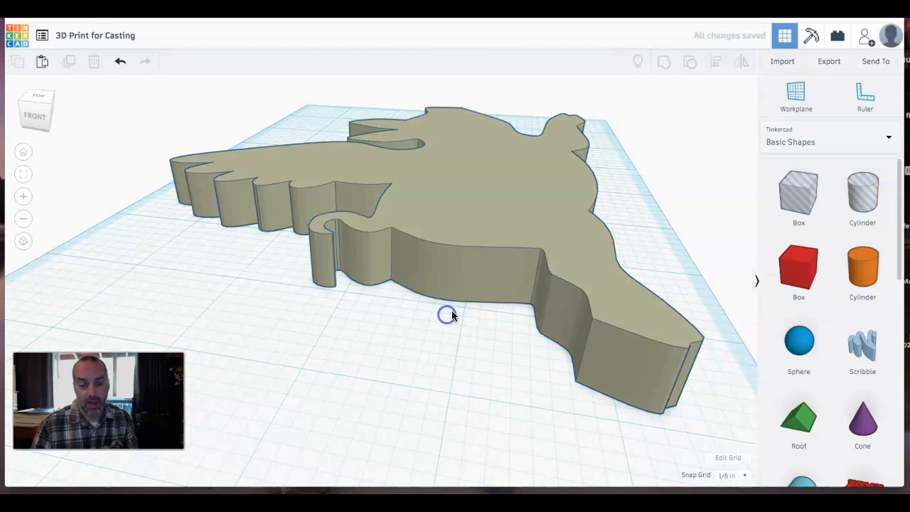
Select the flying pig in the top view and check its overall width and length
click(47, 101)
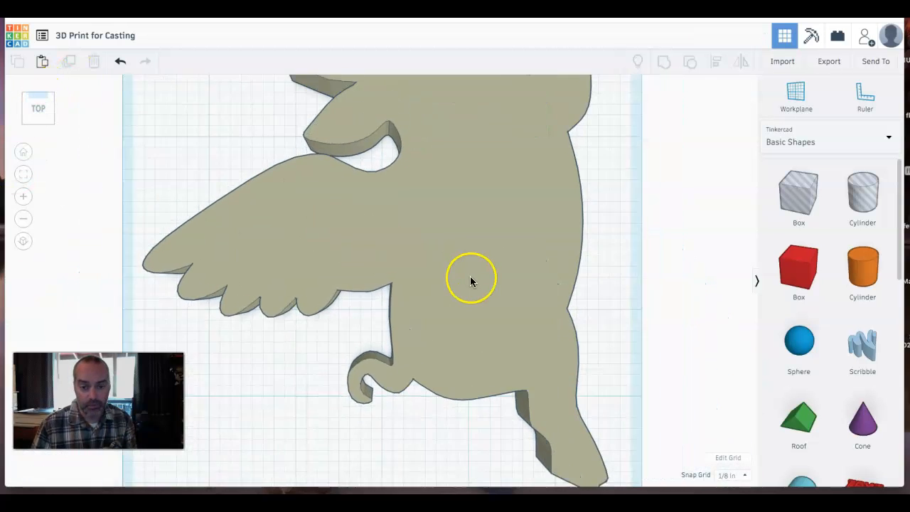
click(385, 275)
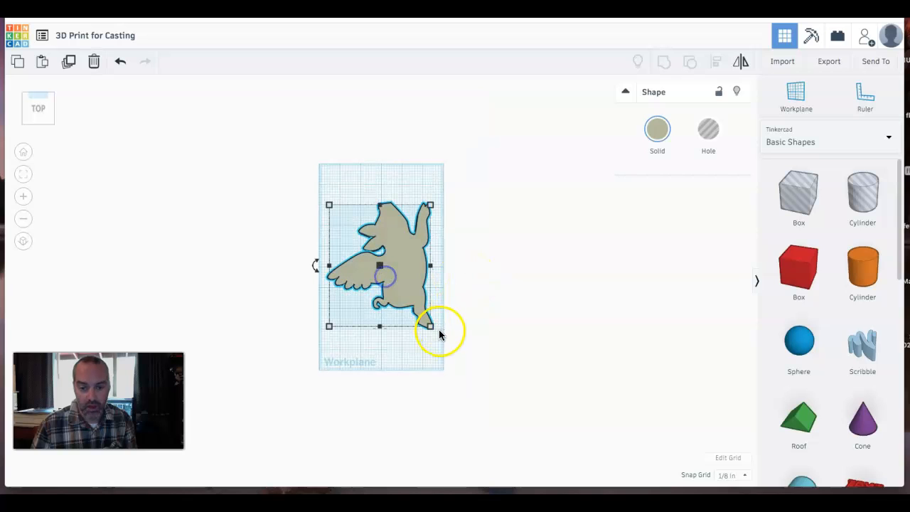
mouse_move(430, 326)
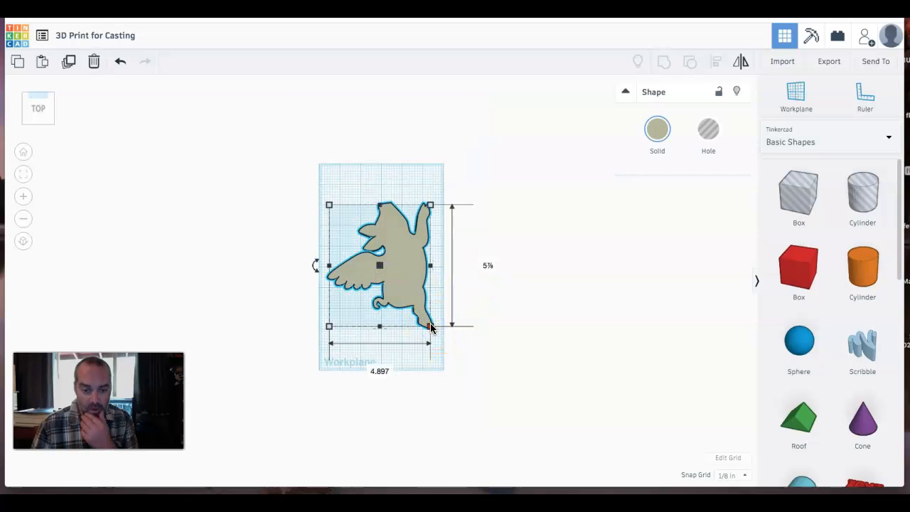